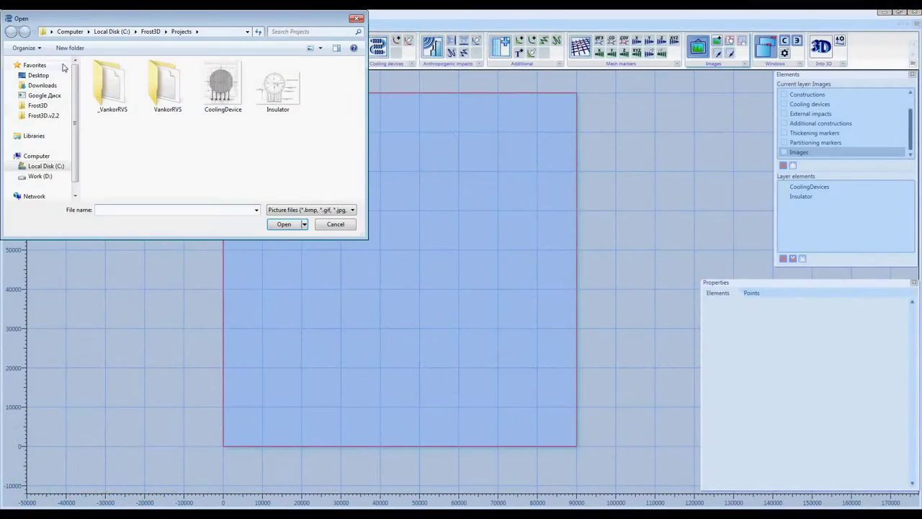
# - Overlay CoolingDevice.bmp at 0.5 transparency, then zoom in and start tracing a cooling device on it
pyautogui.doubleClick(222, 86)
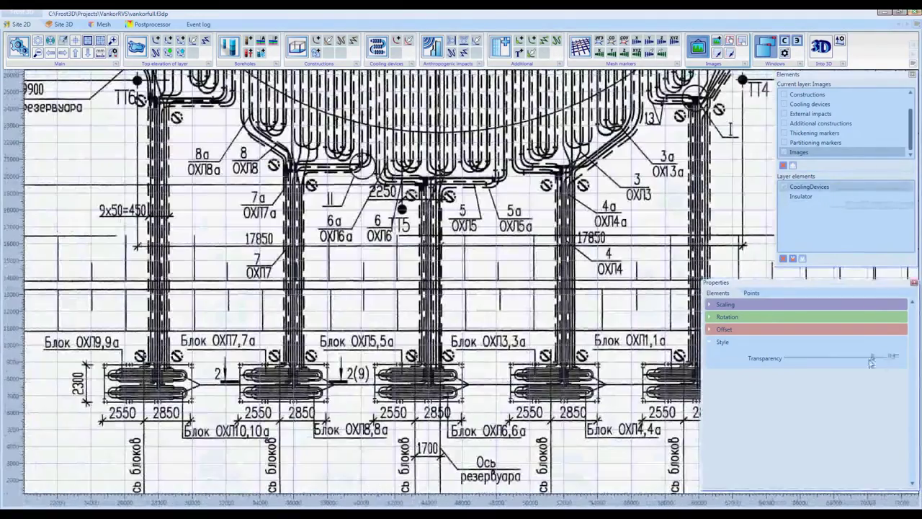
pyautogui.moveTo(871, 362); pyautogui.dragTo(828, 364)
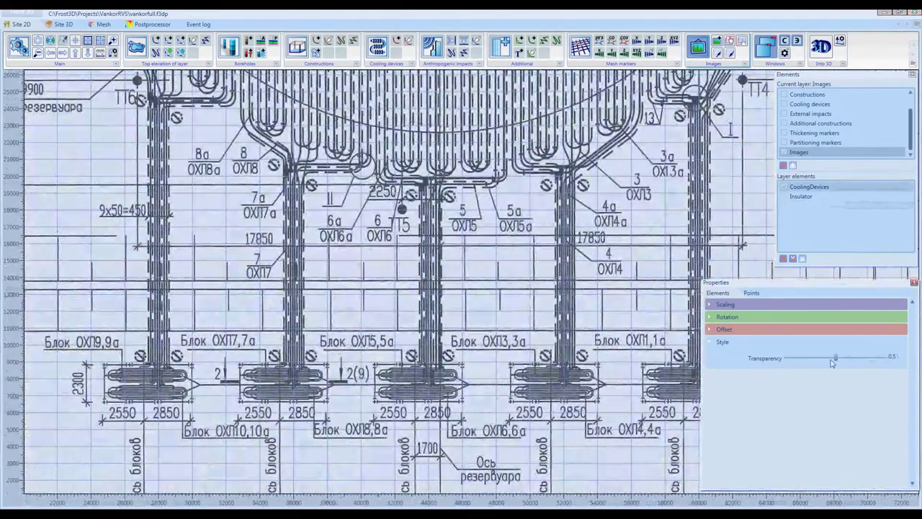
pyautogui.click(396, 40)
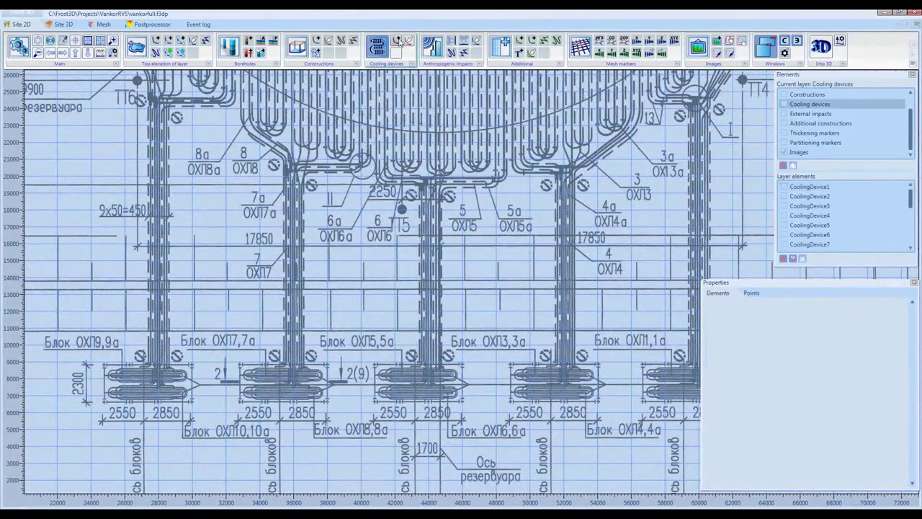
pyautogui.scroll(2, 428, 374)
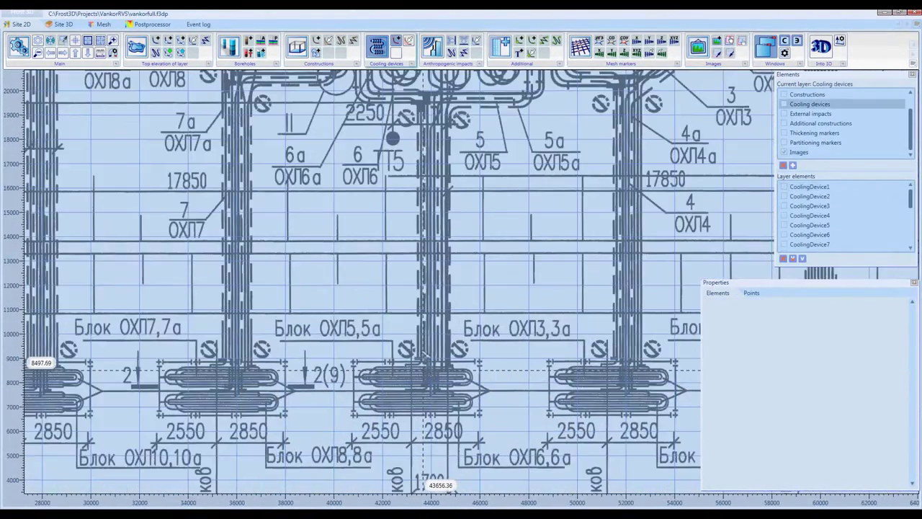
pyautogui.scroll(1, 423, 370)
pyautogui.click(421, 356)
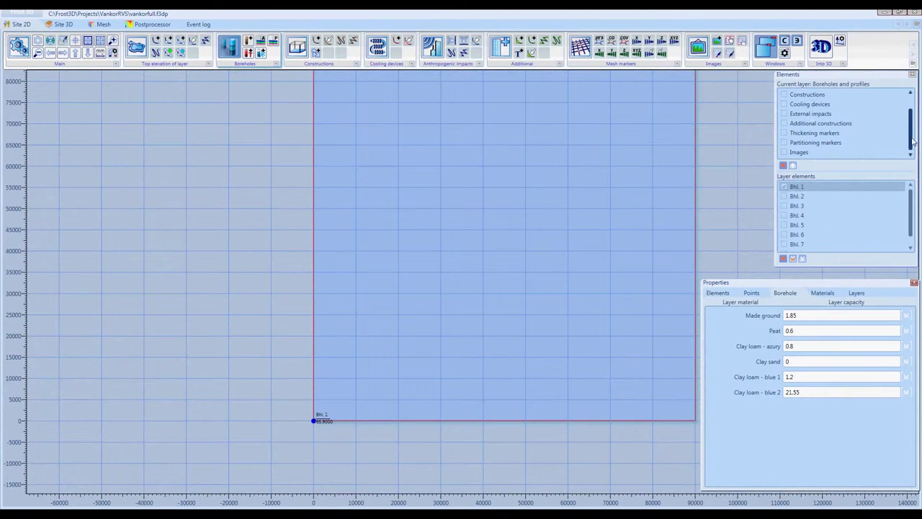
# - Pull a Bhl.6–Bhl.4 ground-profile point down to about 59.468 altitude to form a dip
pyautogui.moveTo(909, 117); pyautogui.dragTo(907, 107)
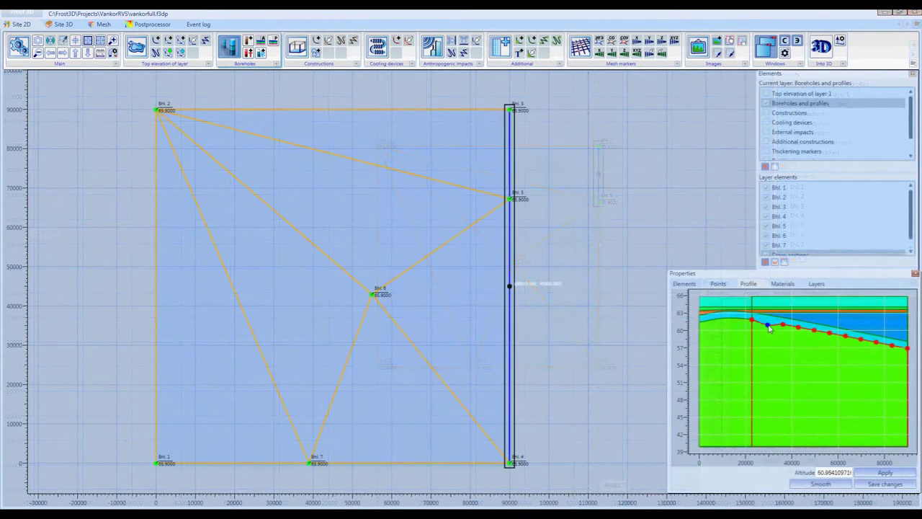
pyautogui.moveTo(767, 324); pyautogui.dragTo(788, 348)
pyautogui.click(887, 473)
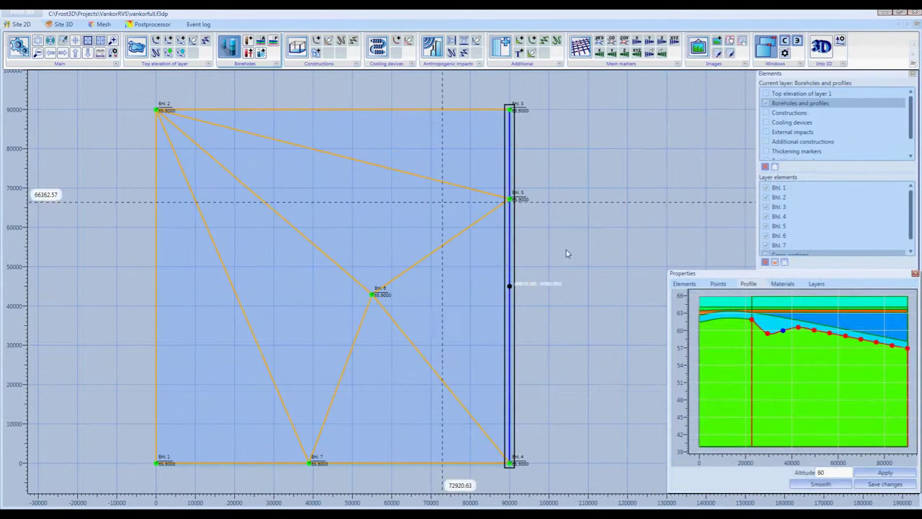
pyautogui.click(422, 356)
pyautogui.click(819, 338)
pyautogui.moveTo(823, 329); pyautogui.dragTo(827, 354)
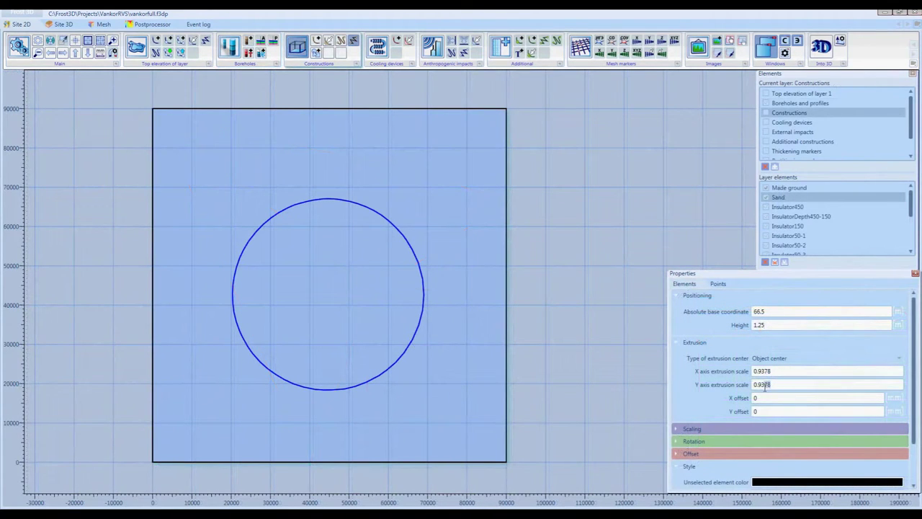
# - Review the constructions, selecting Insulator450 and the right vertical rectangle with all elements shown
pyautogui.click(777, 209)
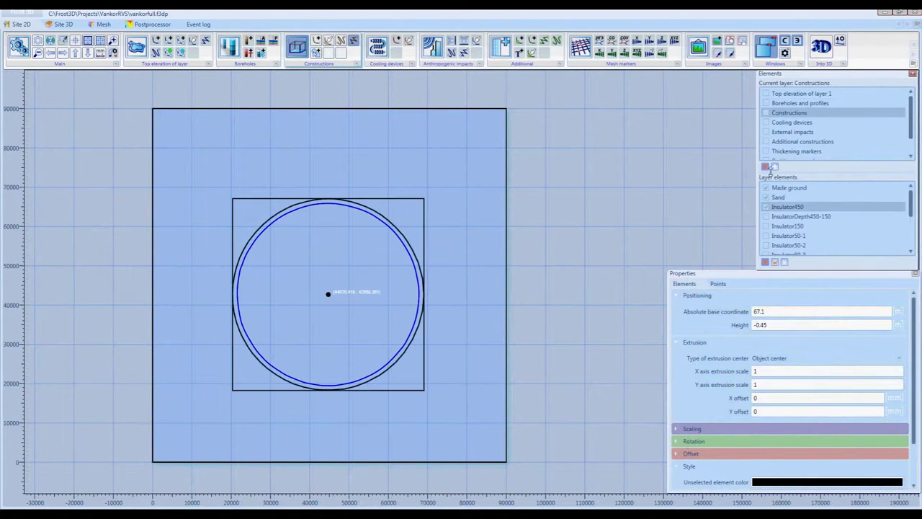
pyautogui.click(766, 113)
pyautogui.click(433, 180)
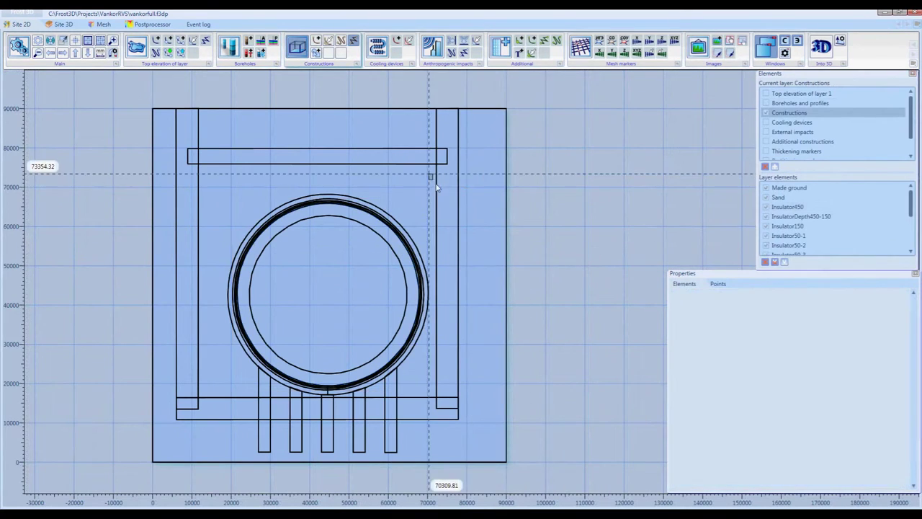
# - Set SimpleKriging_Fortran interpolation for the Clay loam - azury upper boundary and build the 3D model
pyautogui.click(821, 45)
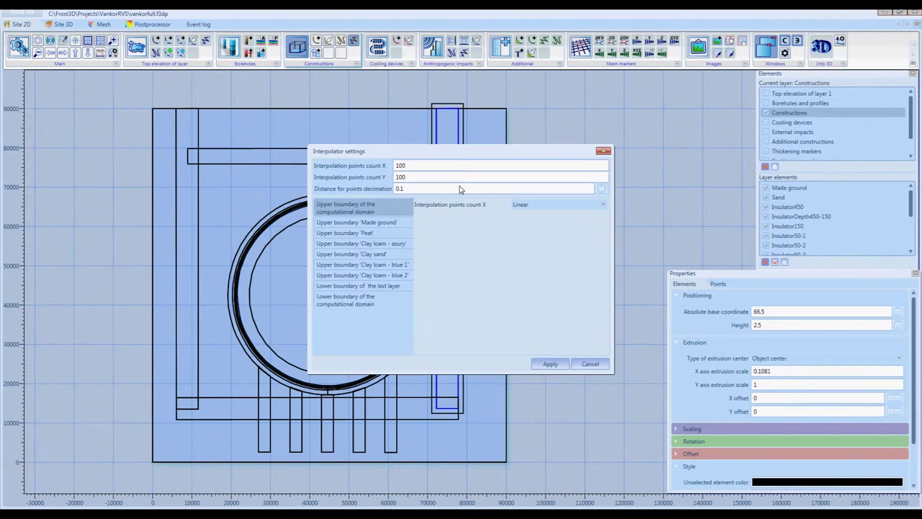
pyautogui.click(367, 244)
pyautogui.click(526, 206)
pyautogui.click(539, 209)
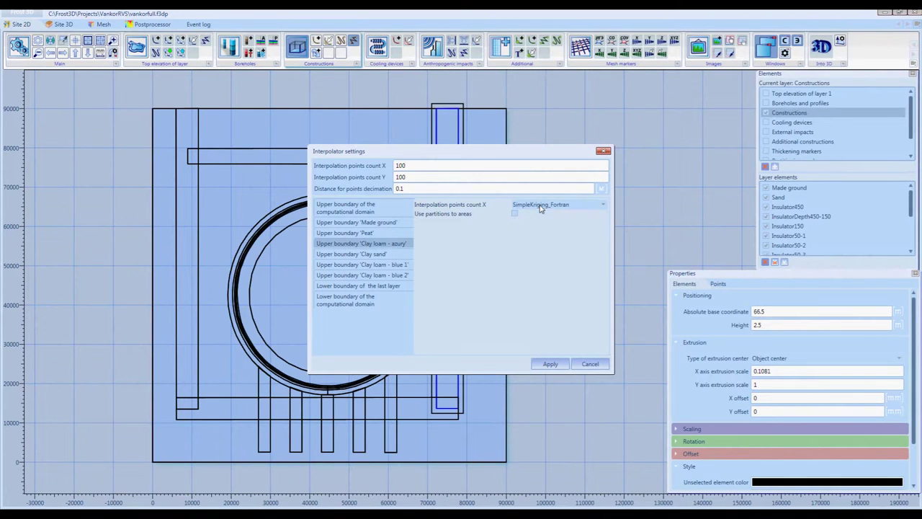
pyautogui.click(549, 364)
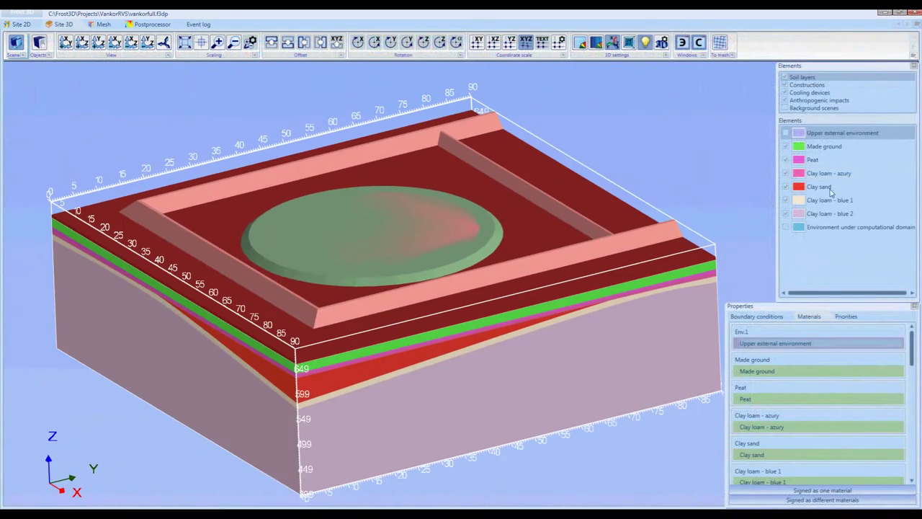
# - Hide the Made ground construction and show the CoolingDevices.obj and Reservoir.obj background models
pyautogui.press('Down')
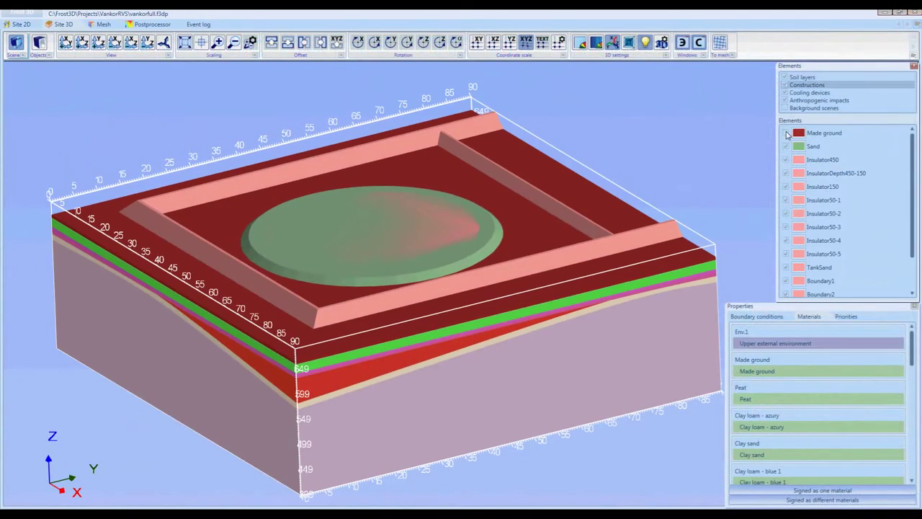
pyautogui.click(786, 133)
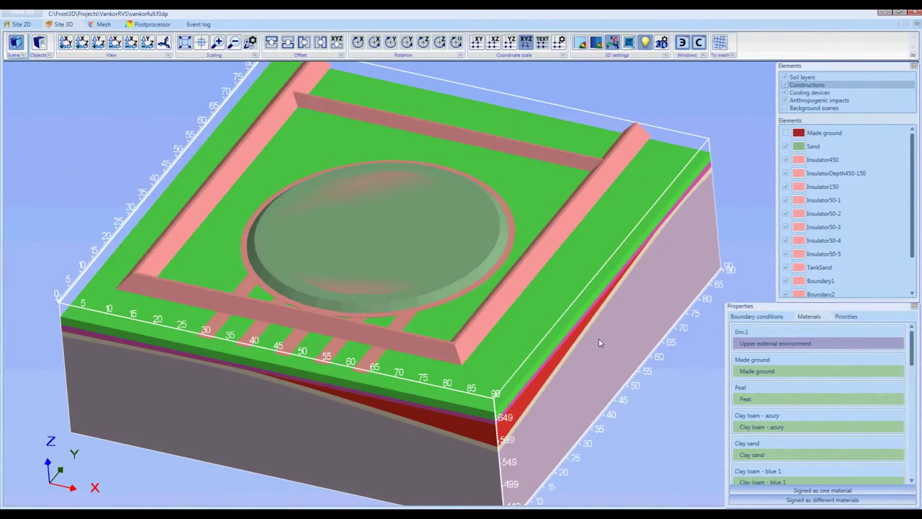
pyautogui.click(803, 108)
pyautogui.click(786, 147)
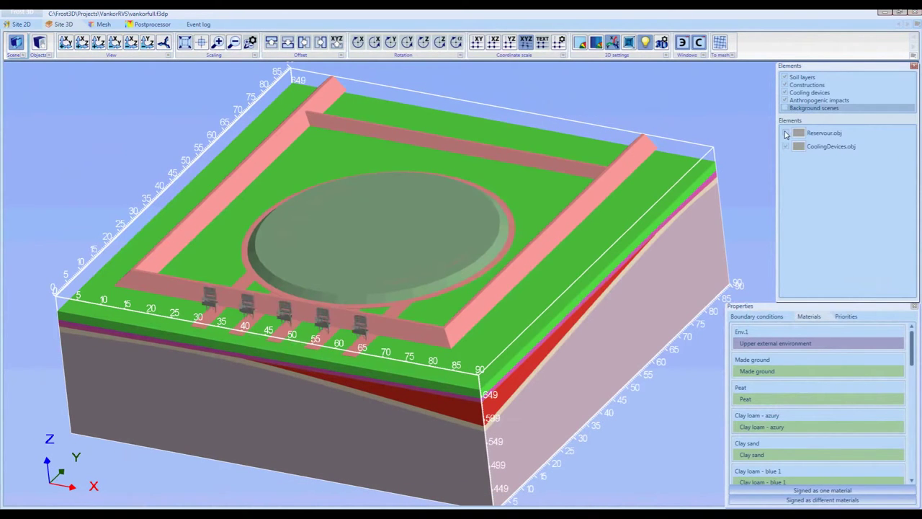
pyautogui.click(786, 134)
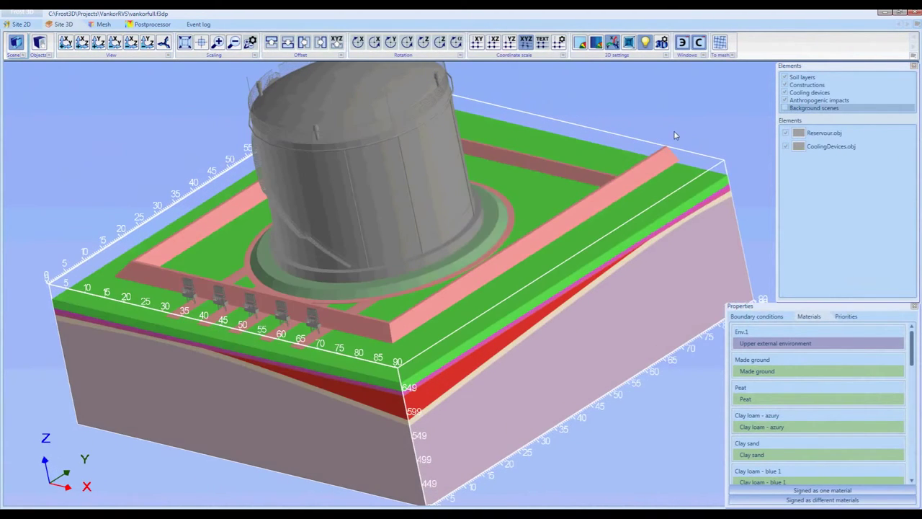
# - View the model from below with constructions and soil layers hidden, then restore them and hide the upper external environment layer
pyautogui.click(786, 85)
pyautogui.click(786, 77)
pyautogui.moveTo(393, 248); pyautogui.dragTo(698, 162)
pyautogui.click(785, 85)
pyautogui.click(785, 77)
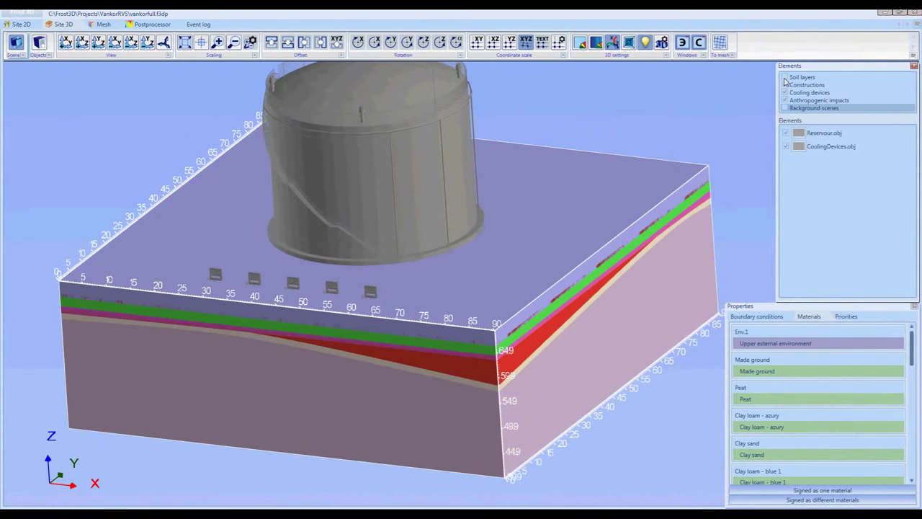
pyautogui.click(796, 77)
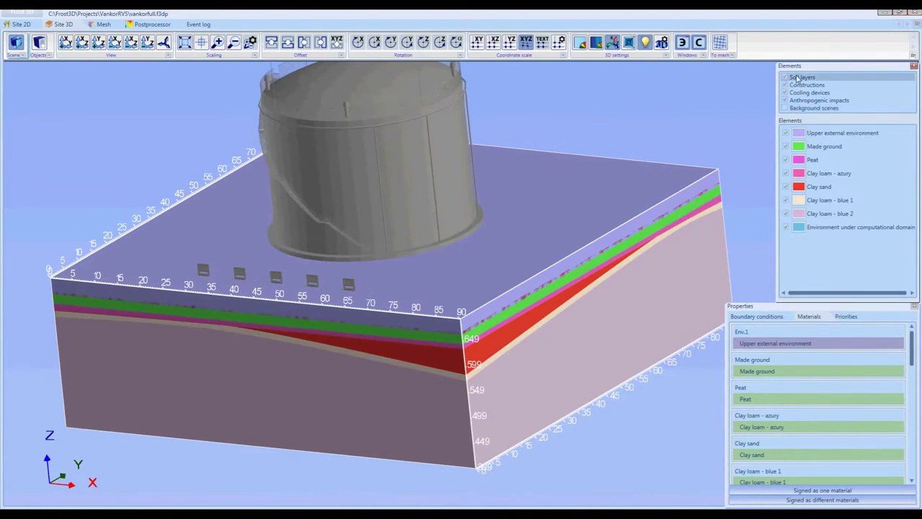
pyautogui.click(802, 137)
# - Build the mesh with boundary cell clipping on and show its stats: 3,131,580 nodes, 3,056,328 cells
pyautogui.moveTo(511, 312); pyautogui.dragTo(512, 317)
pyautogui.click(720, 43)
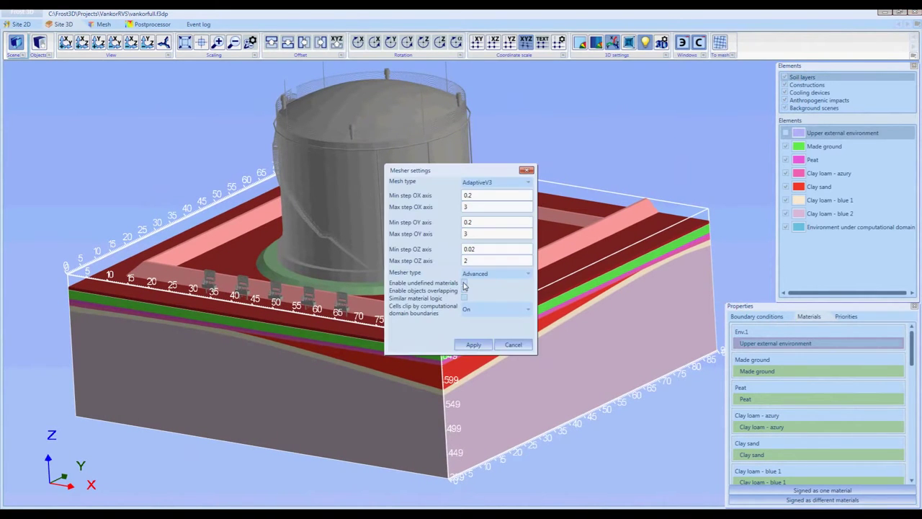
pyautogui.click(466, 311)
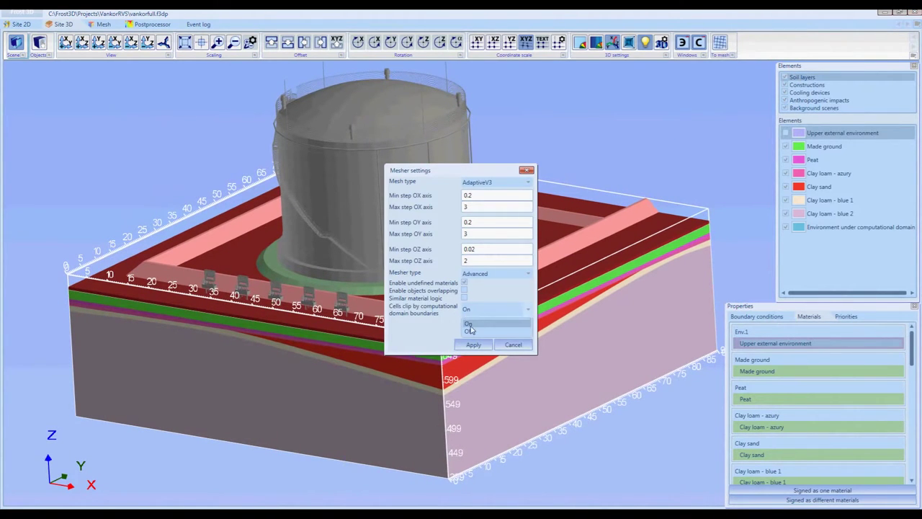
pyautogui.click(470, 326)
pyautogui.click(473, 344)
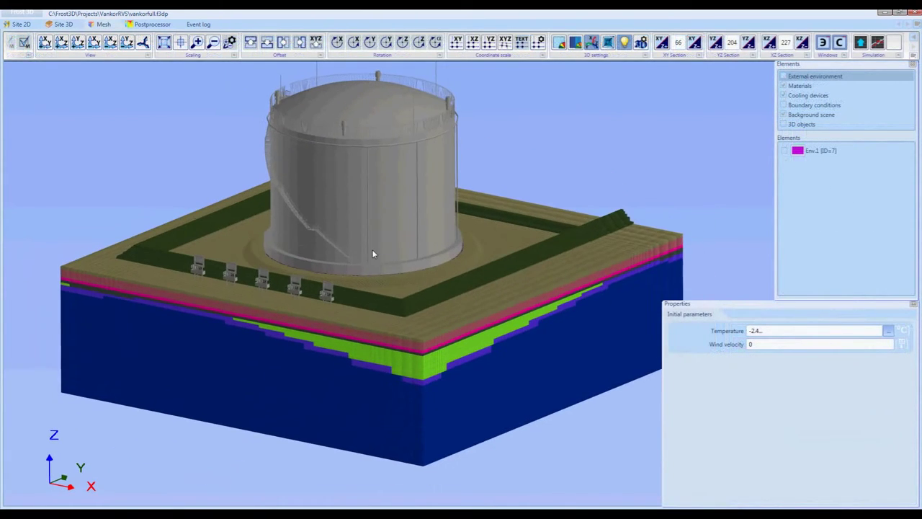
pyautogui.moveTo(373, 254); pyautogui.dragTo(503, 229)
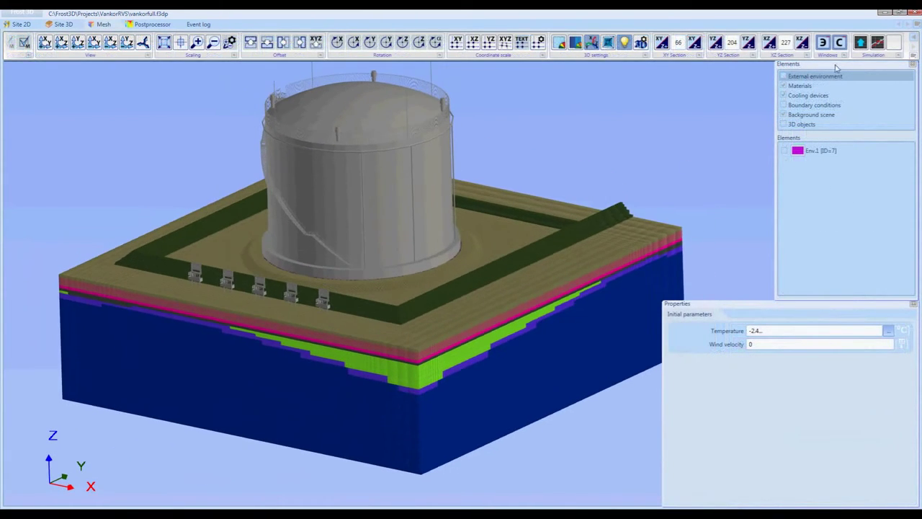
pyautogui.click(876, 45)
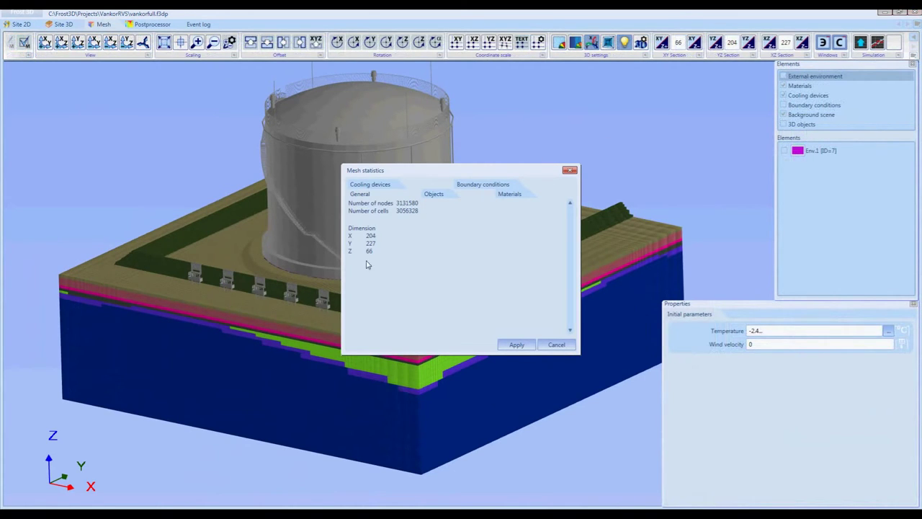
# - Close the mesh statistics and inspect the external environment's yearly ambient temperature curve
pyautogui.click(517, 345)
pyautogui.moveTo(513, 286); pyautogui.dragTo(423, 262)
pyautogui.click(889, 330)
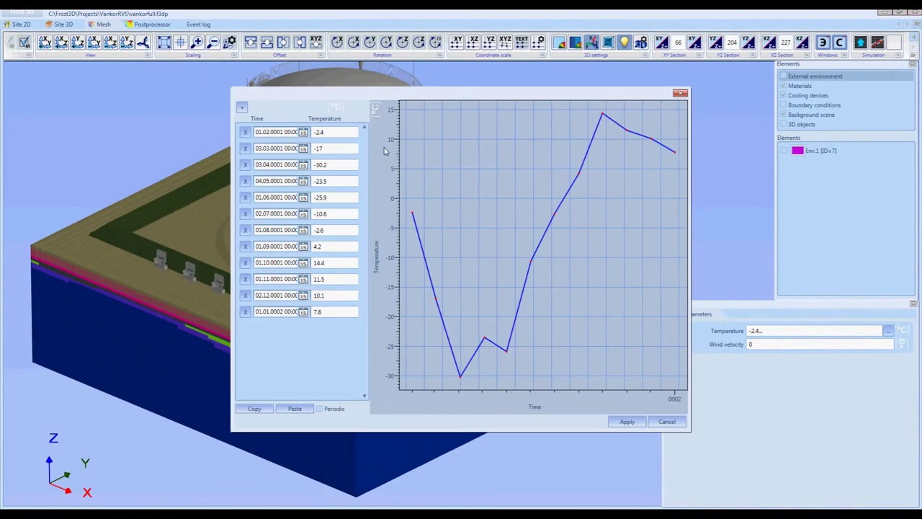
pyautogui.click(626, 424)
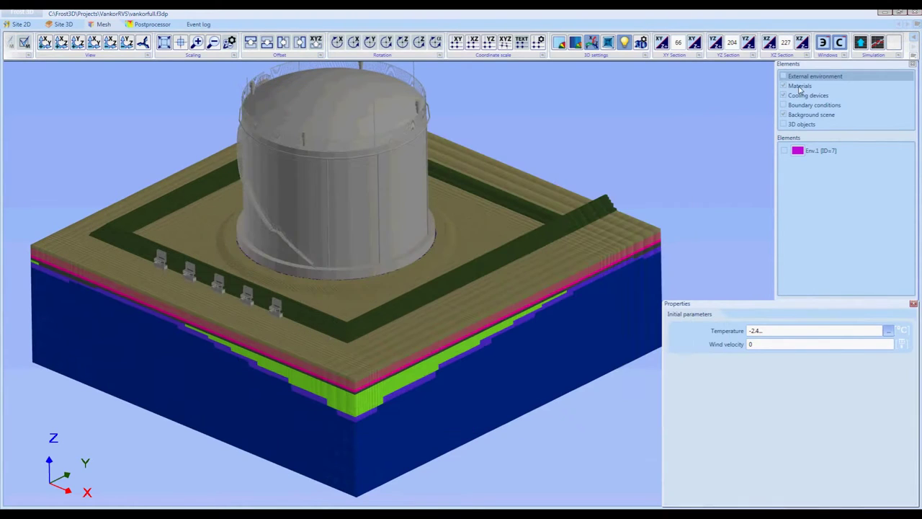
# - Inspect the Sand material's initial temperature-by-depth profile and its thermophysical properties
pyautogui.click(799, 86)
pyautogui.click(811, 237)
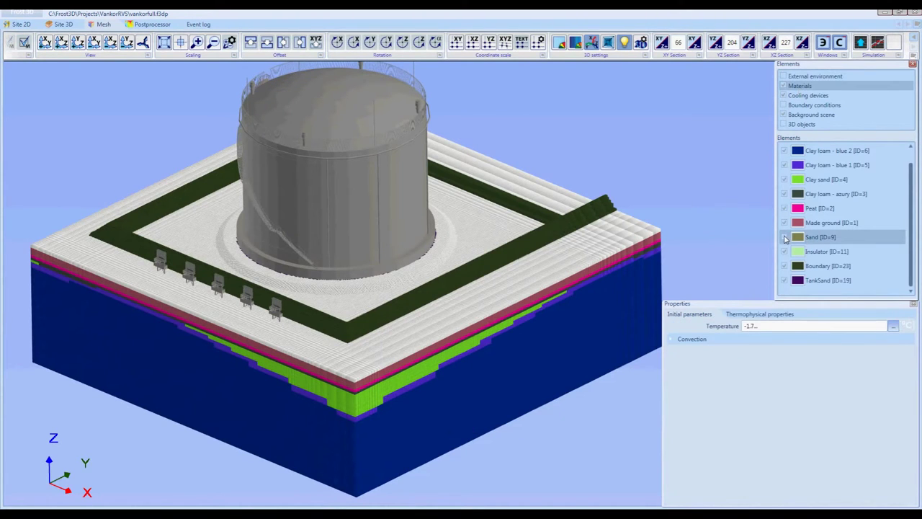
pyautogui.click(894, 329)
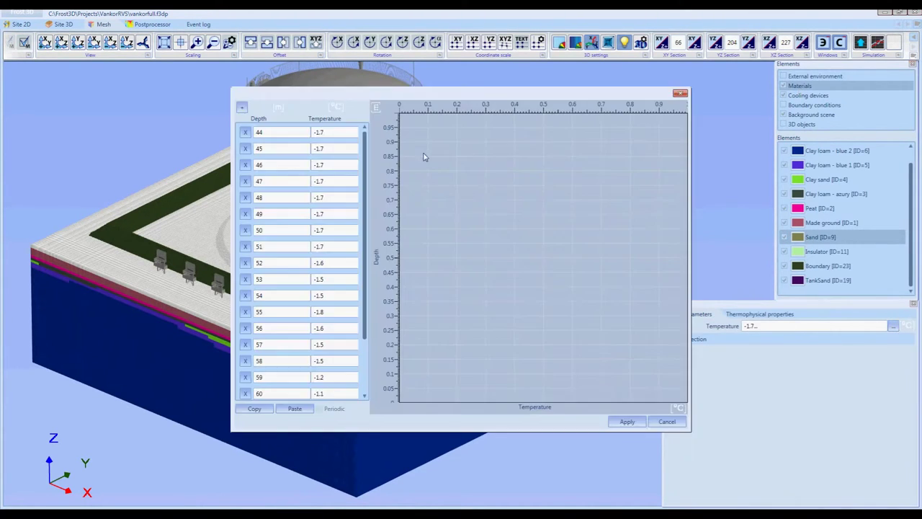
pyautogui.moveTo(365, 213); pyautogui.dragTo(484, 361)
pyautogui.click(653, 422)
pyautogui.click(749, 314)
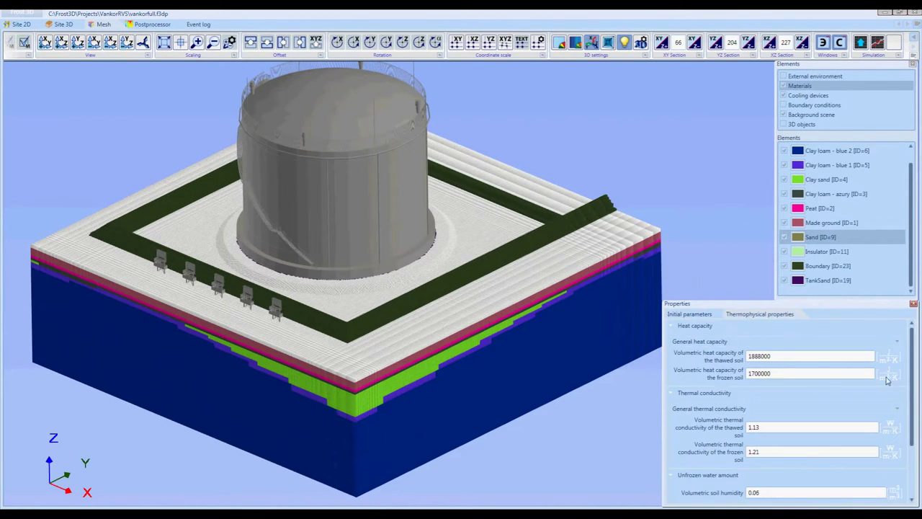
pyautogui.moveTo(909, 369); pyautogui.dragTo(909, 415)
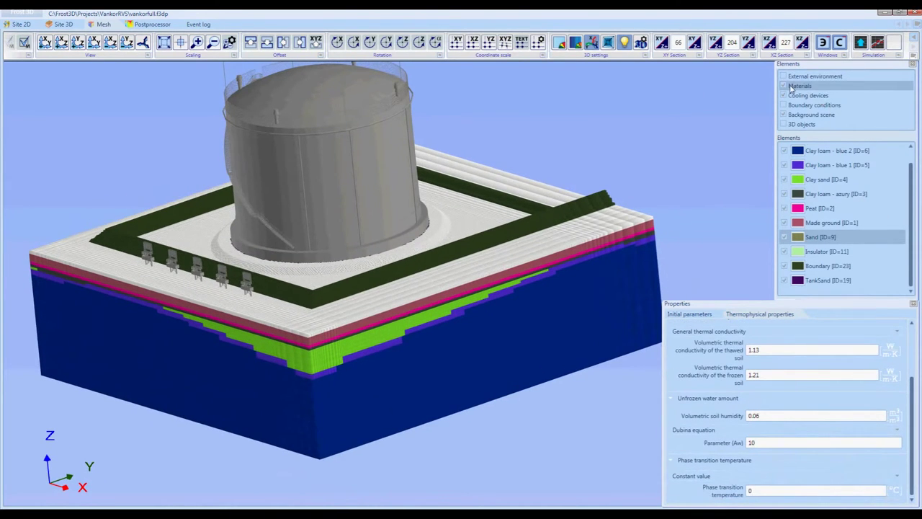
pyautogui.press('Down')
# - Hide the materials, select all five cooling devices and check their temperature curve
pyautogui.click(789, 86)
pyautogui.click(815, 151)
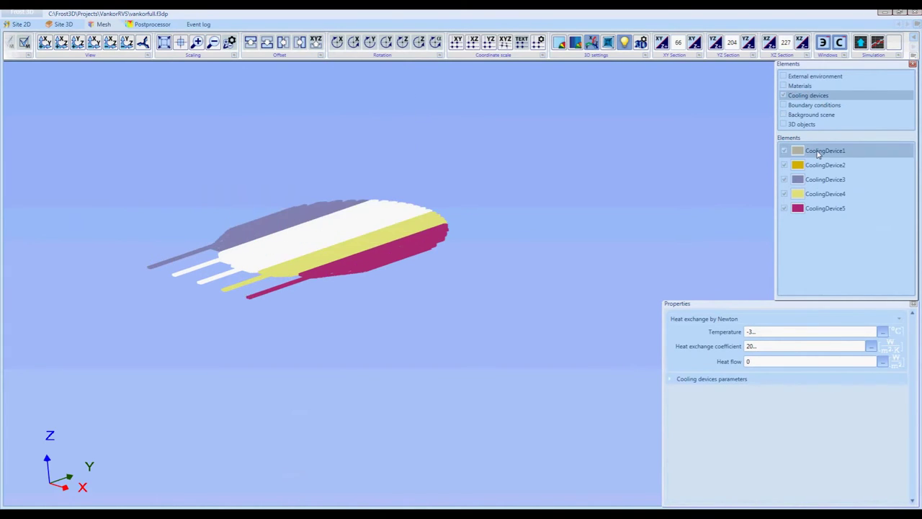
pyautogui.keyDown('shift'); pyautogui.click(824, 208); pyautogui.keyUp('shift')
pyautogui.click(883, 331)
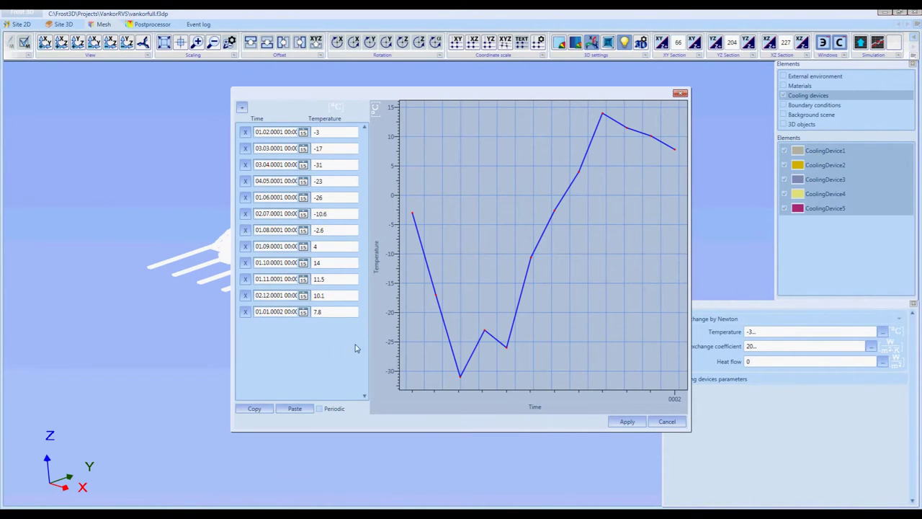
pyautogui.click(624, 423)
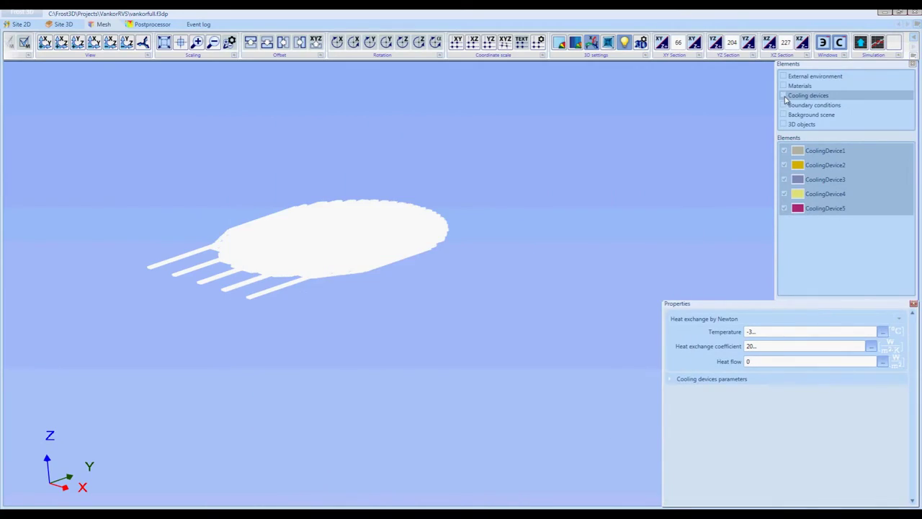
# - Show the boundary conditions, select Environment and open its yearly temperature curve
pyautogui.click(783, 105)
pyautogui.moveTo(437, 274); pyautogui.dragTo(375, 270)
pyautogui.click(814, 105)
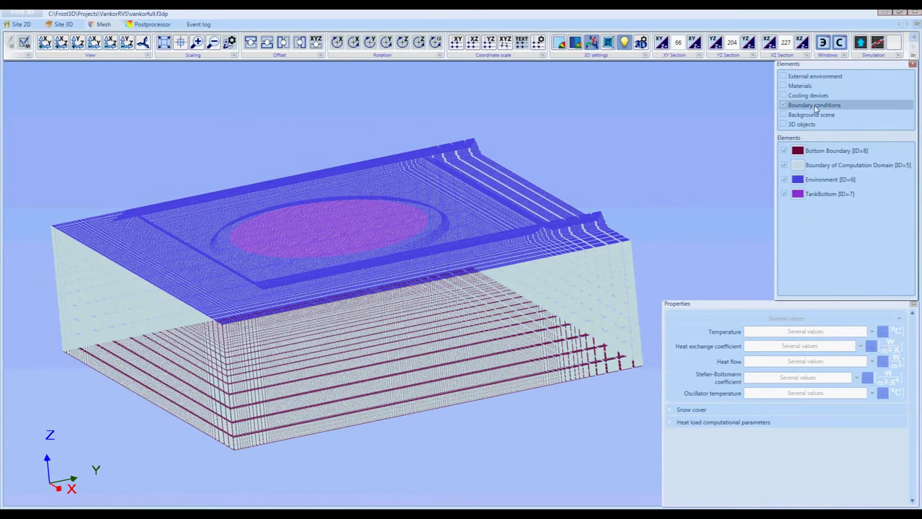
pyautogui.click(836, 150)
pyautogui.click(825, 165)
pyautogui.click(824, 179)
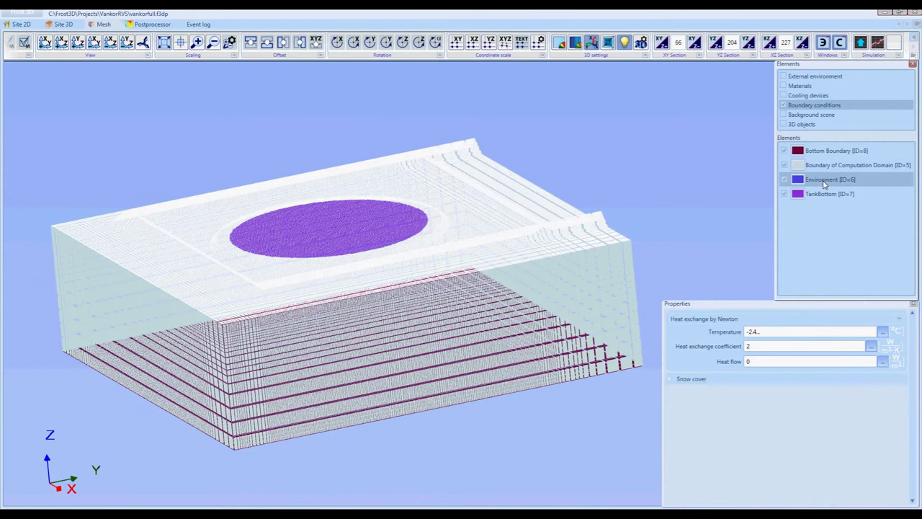
pyautogui.click(882, 332)
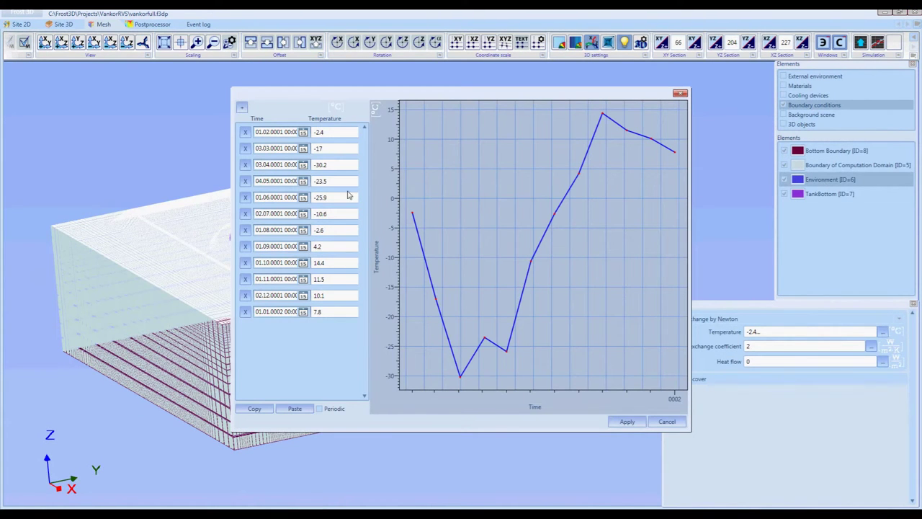
# - Close the Environment curve and check the solver's time discretization of 365 one-day steps
pyautogui.click(680, 94)
pyautogui.scroll(-3, 540, 231)
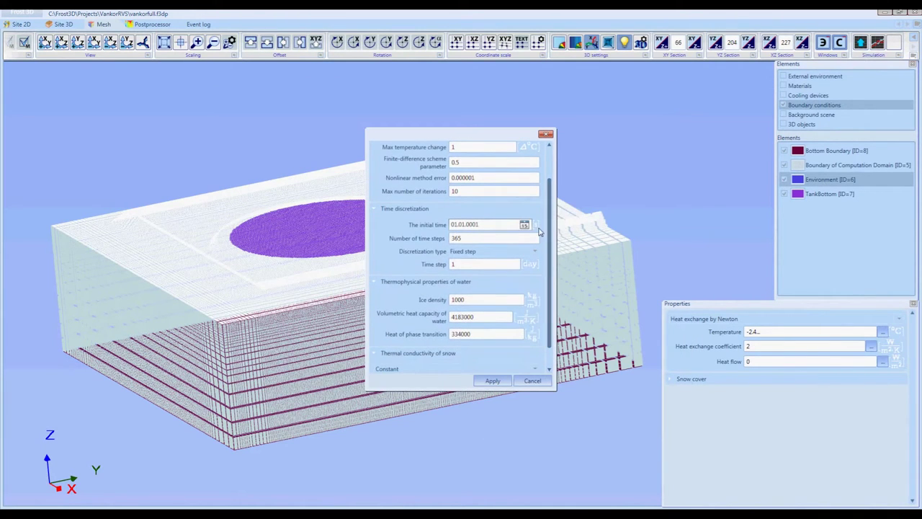
pyautogui.doubleClick(465, 239)
pyautogui.scroll(-2, 536, 297)
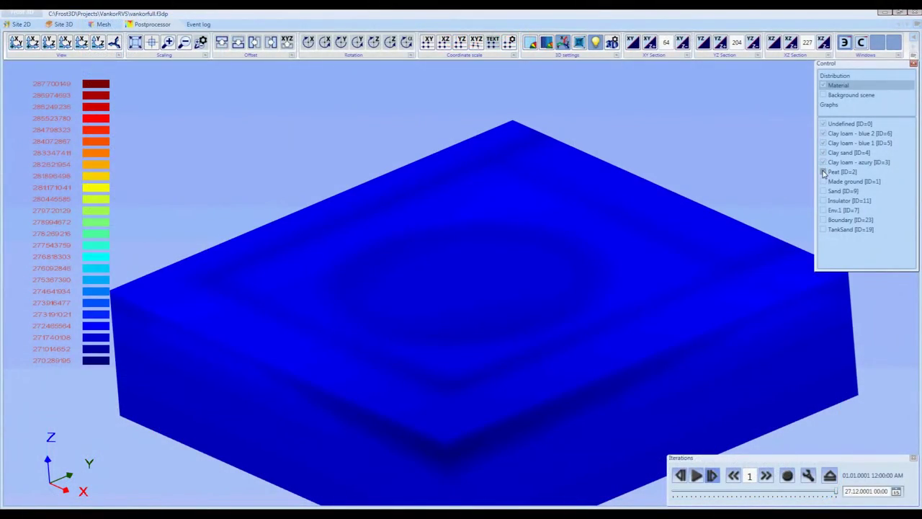
# - Add Peat, two further soil layers and the Boundary layer to the postprocessor temperature display
pyautogui.click(824, 173)
pyautogui.click(825, 203)
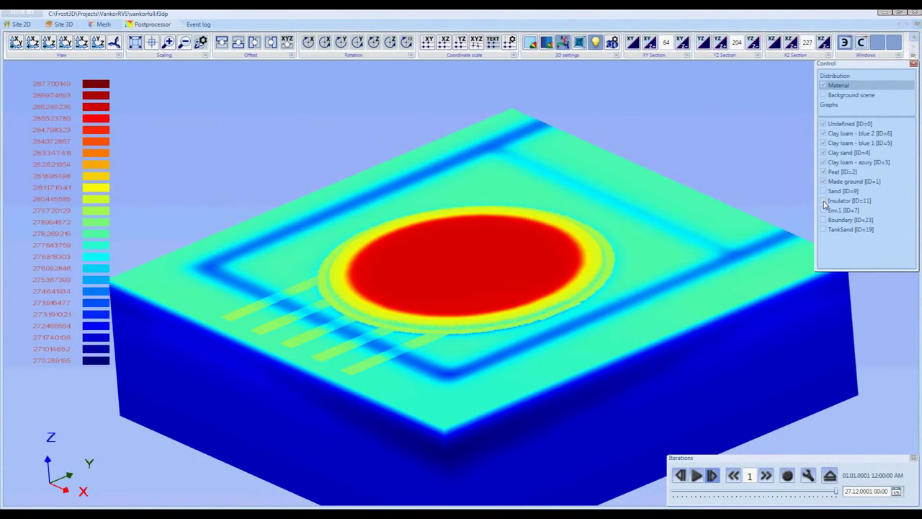
pyautogui.click(824, 193)
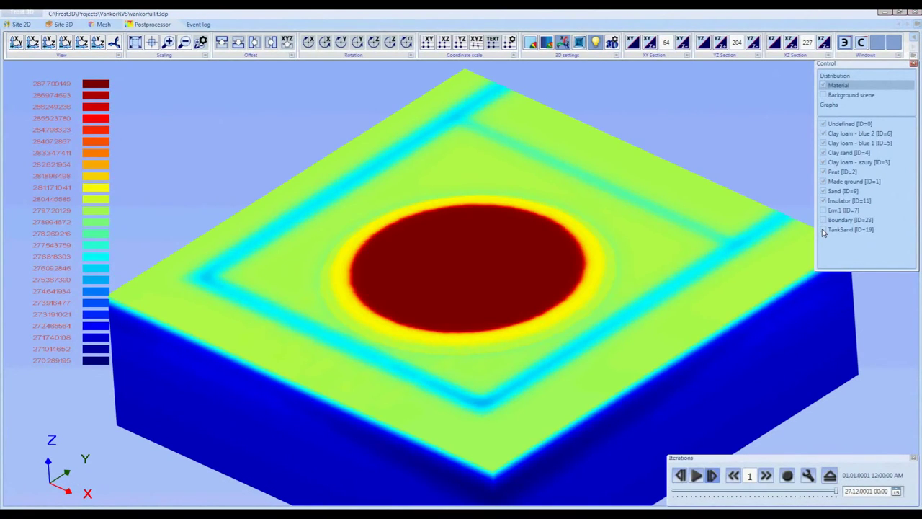
pyautogui.click(823, 222)
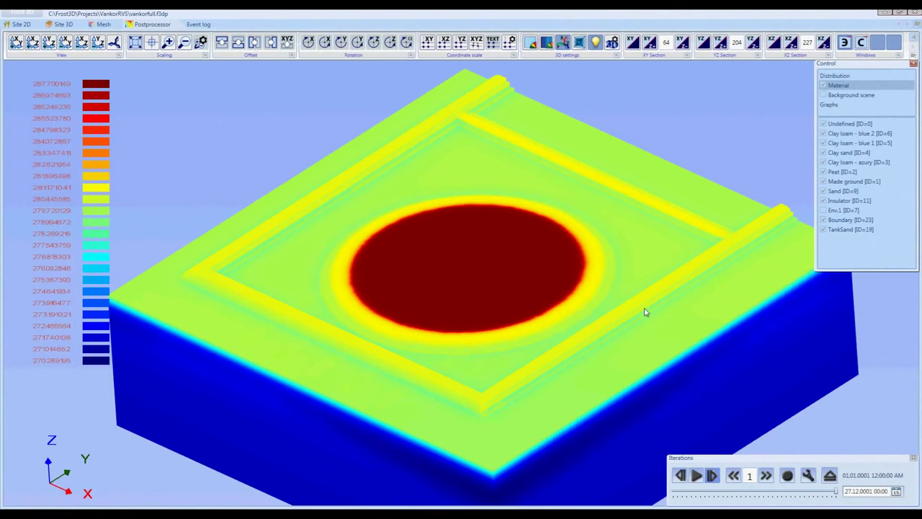
# - Lower the horizontal XY section twice and turn the model so the cooling devices face forward
pyautogui.moveTo(531, 276); pyautogui.dragTo(598, 253)
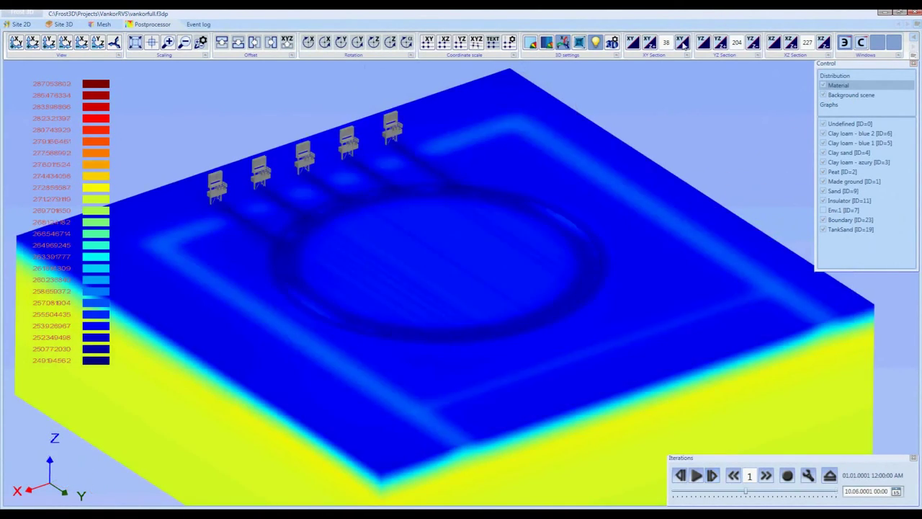
pyautogui.click(683, 42)
pyautogui.click(682, 42)
pyautogui.moveTo(517, 282); pyautogui.dragTo(383, 460)
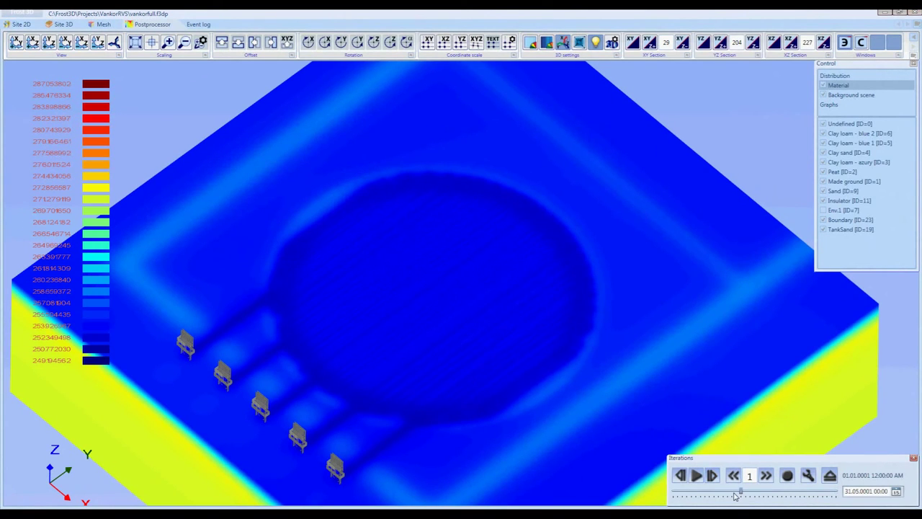
# - Rewind the results to 11.05.0001, play the temperature evolution, and hide the Reservoir.obj tank
pyautogui.moveTo(746, 494); pyautogui.dragTo(690, 500)
pyautogui.click(696, 476)
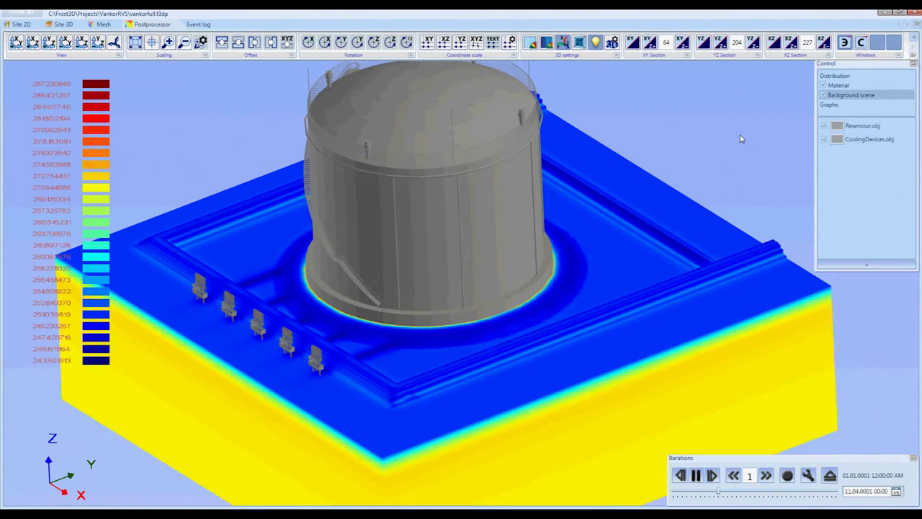
pyautogui.click(825, 127)
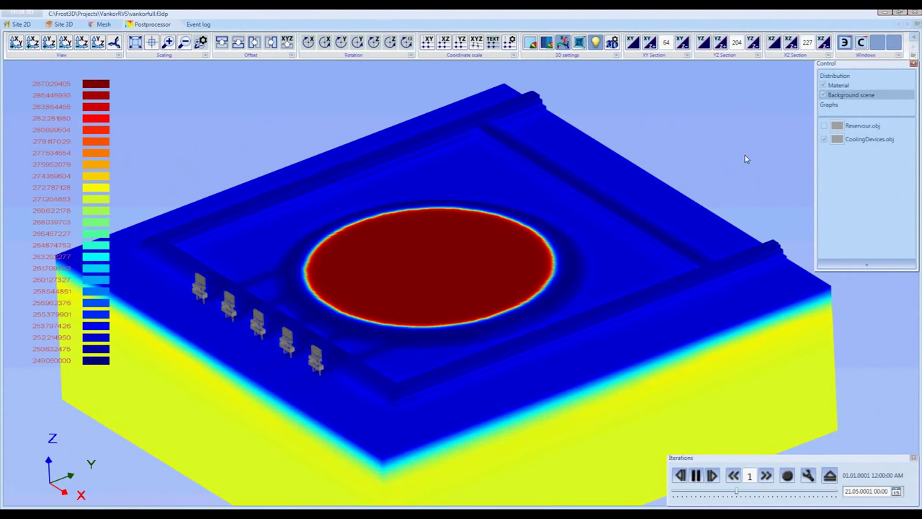